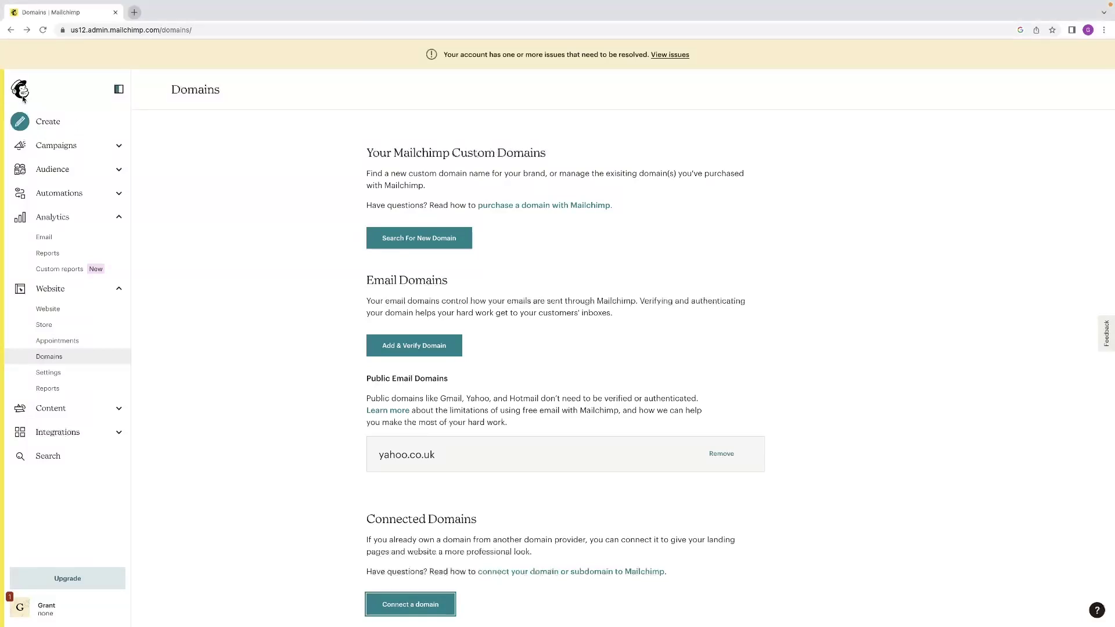
Go back to the Home dashboard, then open the Campaigns list
left_click(23, 92)
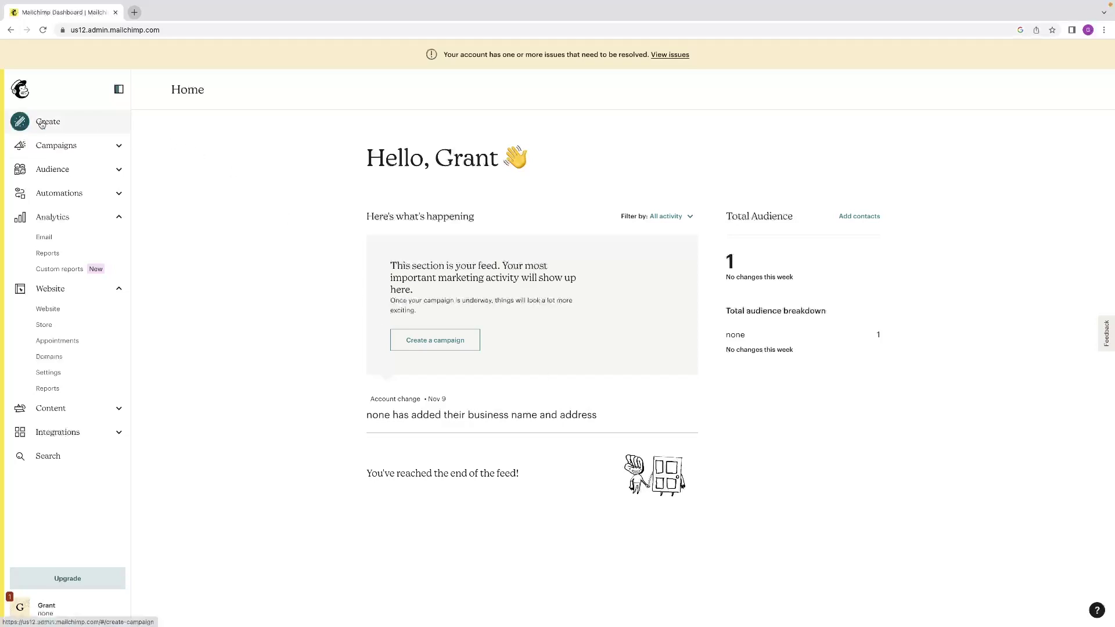
left_click(65, 145)
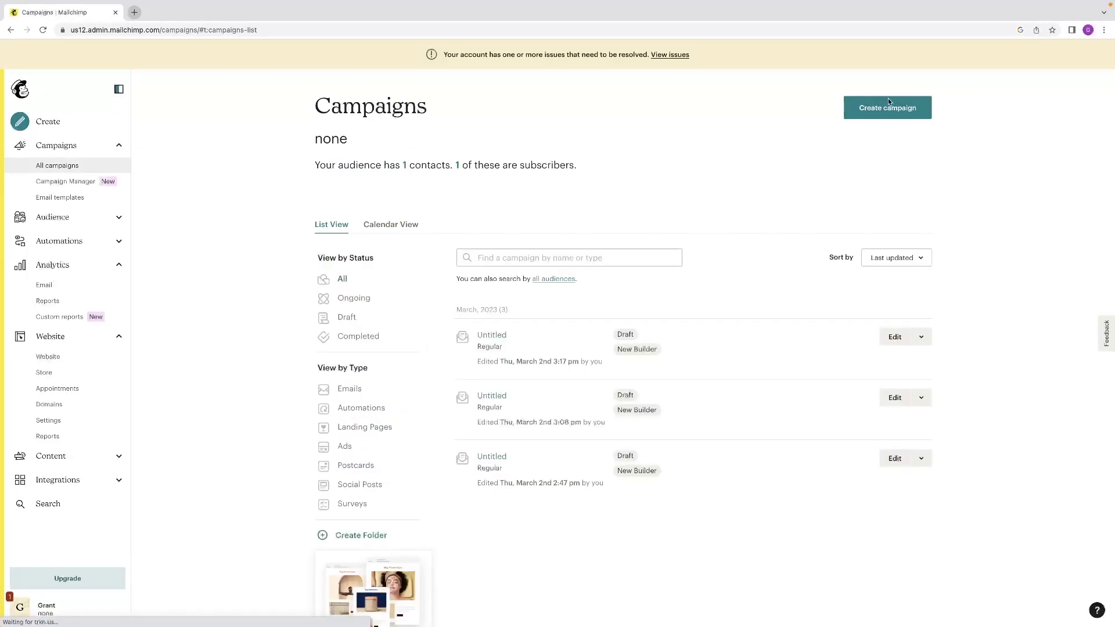
Start a new campaign, dismiss the creation choices, and go to the Audience dashboard
left_click(888, 111)
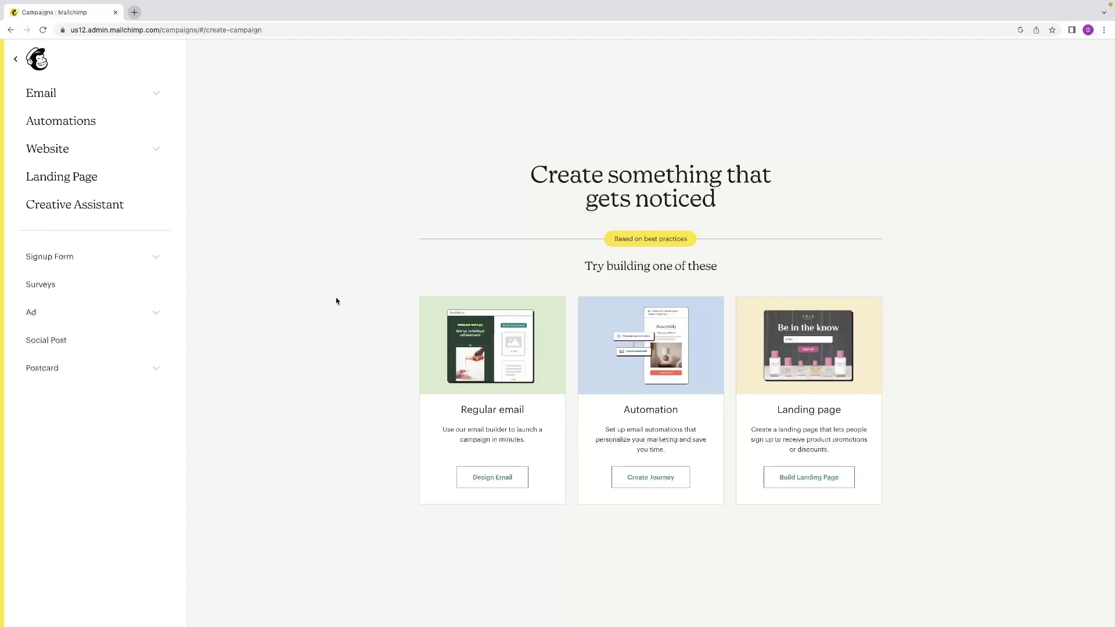
left_click(181, 177)
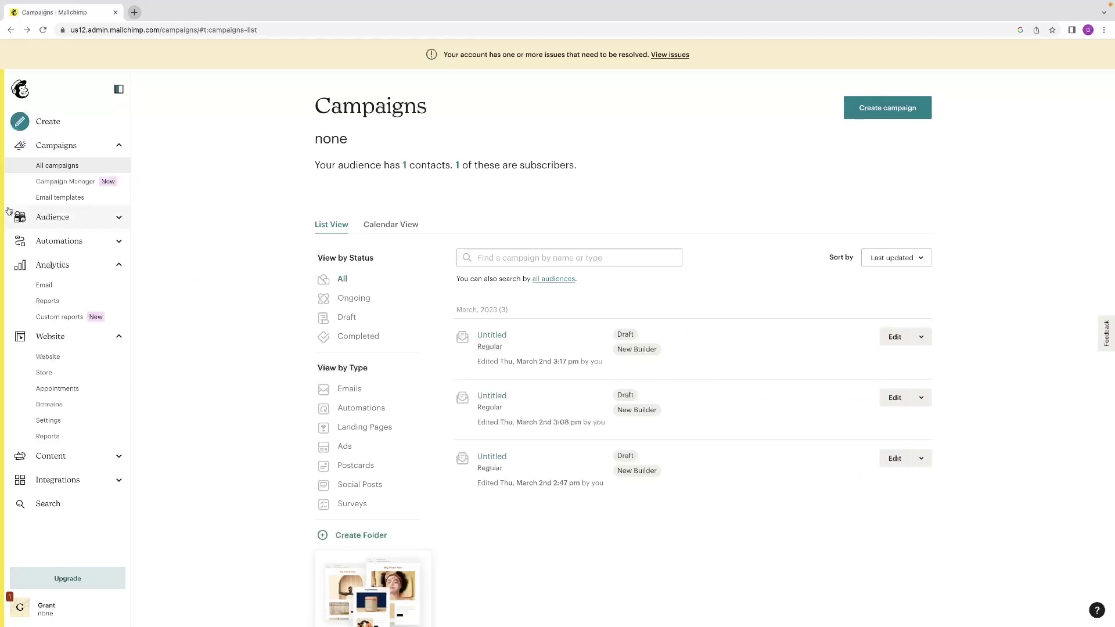
left_click(109, 218)
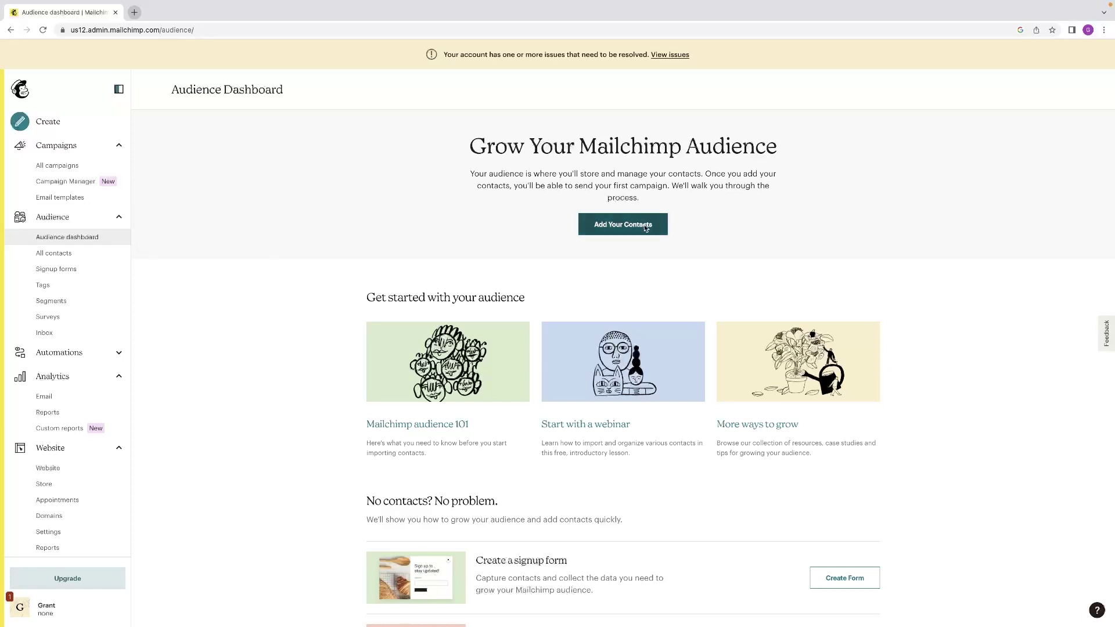
Review the Add a subscriber form under All contacts, then bring up the Create panel
left_click(67, 252)
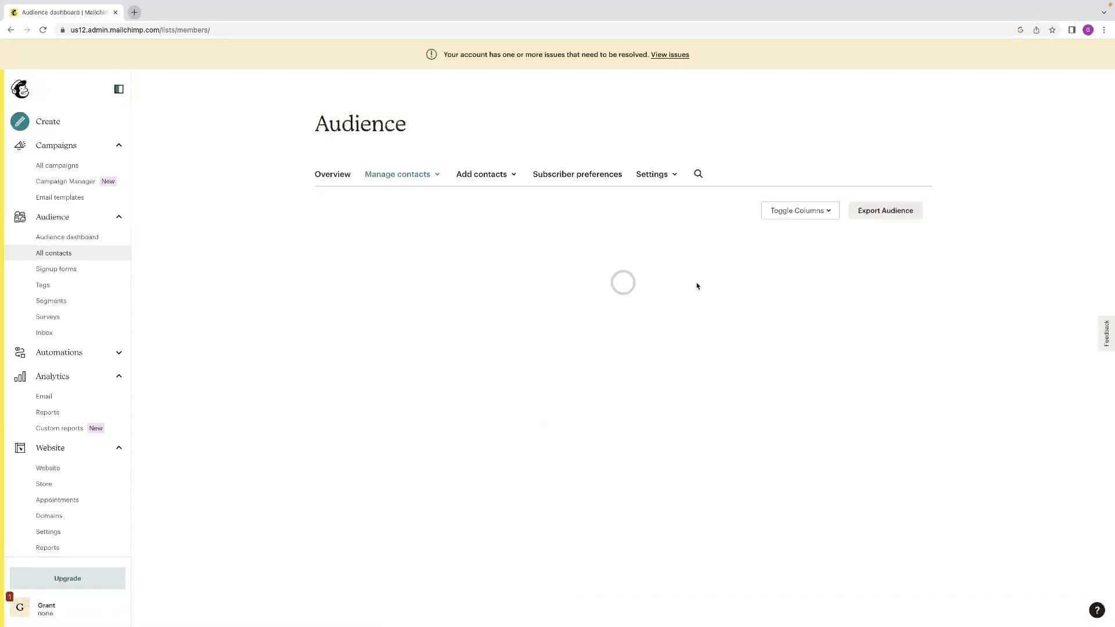
left_click(492, 248)
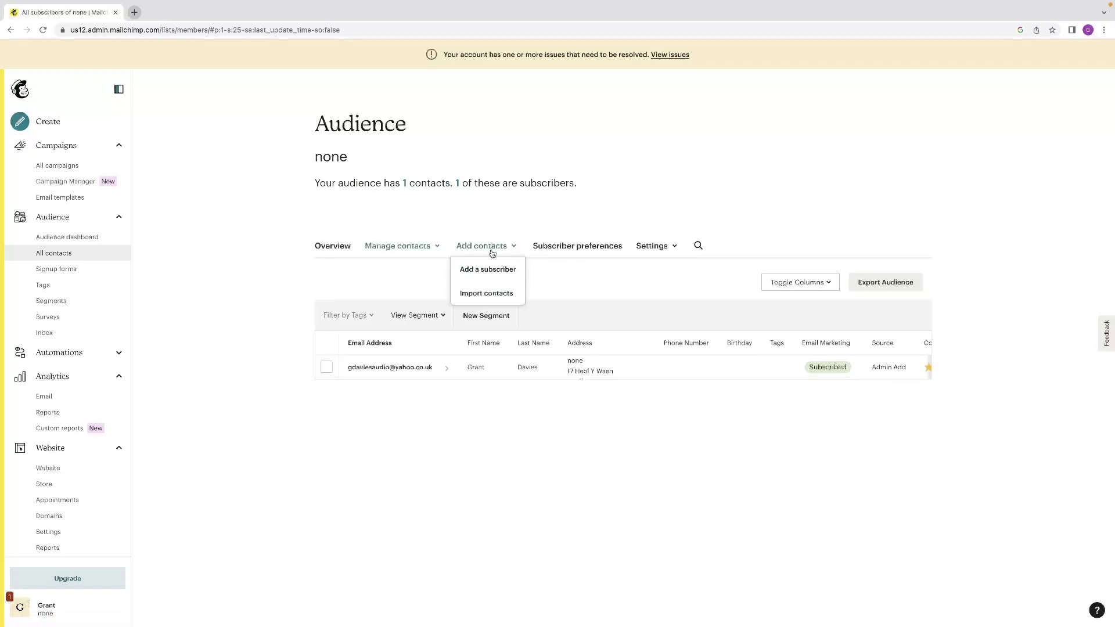
left_click(506, 273)
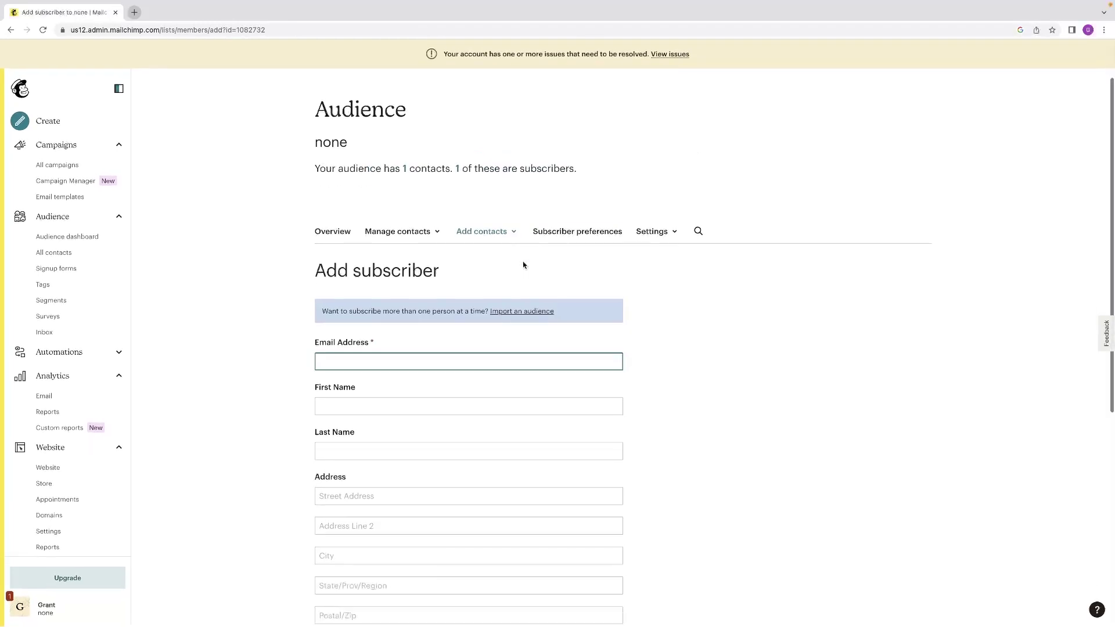
scroll(522, 264, "down", 6)
scroll(522, 262, "up", 6)
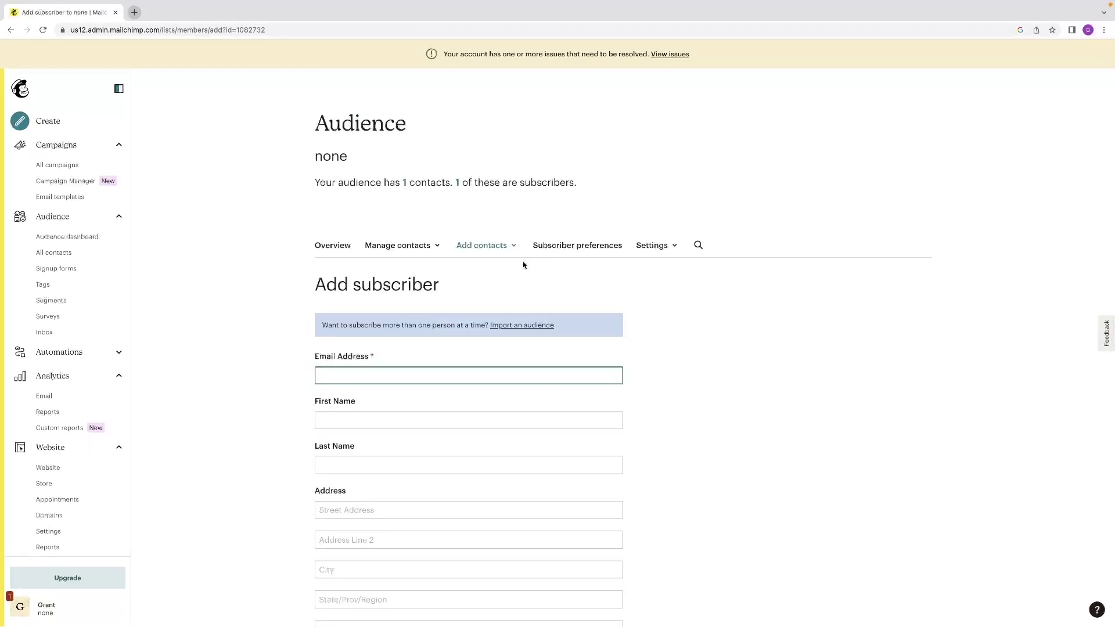
scroll(523, 264, "down", 6)
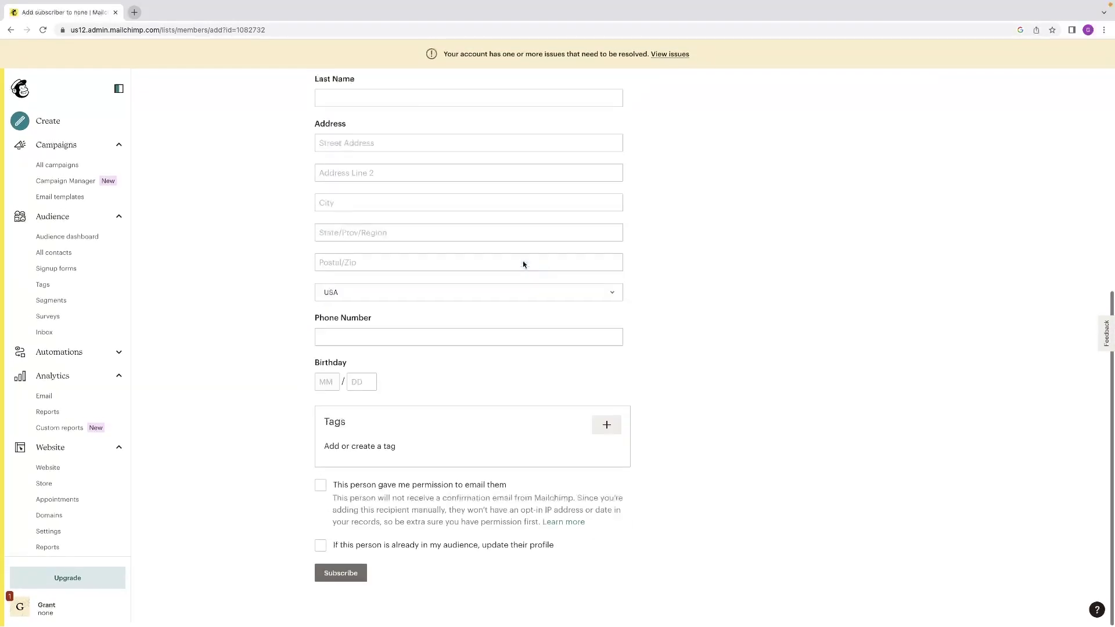
scroll(522, 264, "up", 6)
scroll(522, 264, "down", 3)
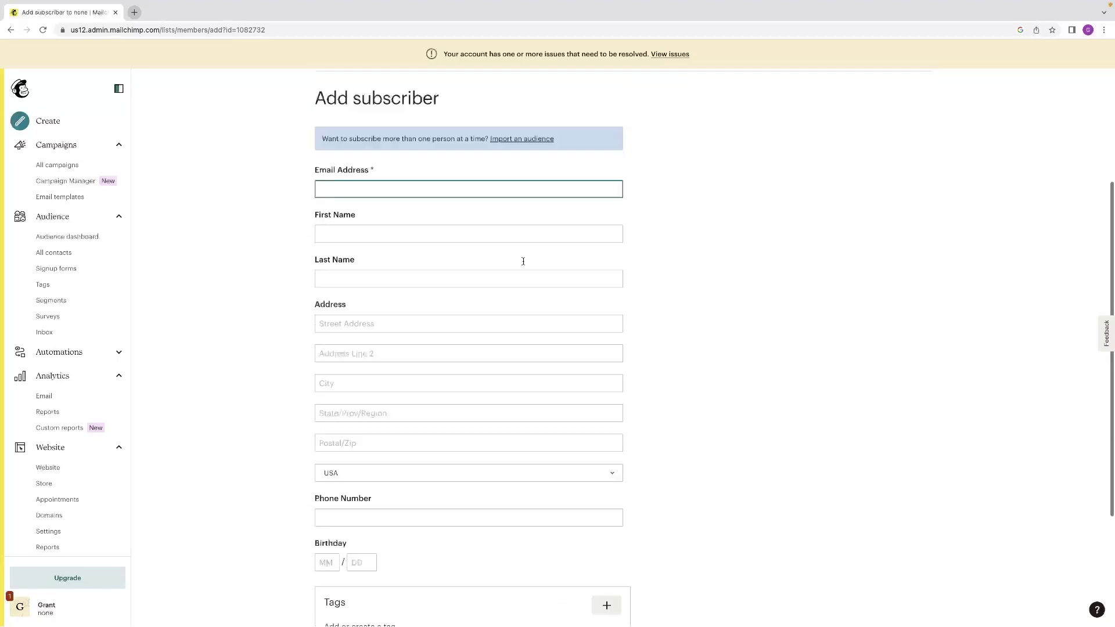
scroll(522, 264, "up", 2)
scroll(522, 264, "down", 2)
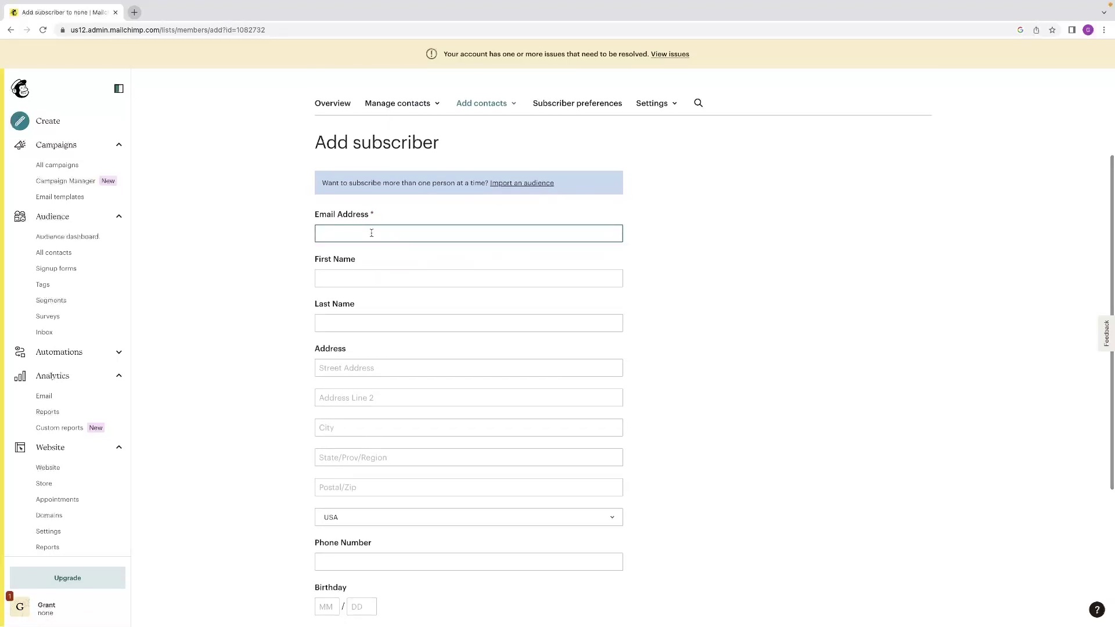
scroll(378, 235, "down", 5)
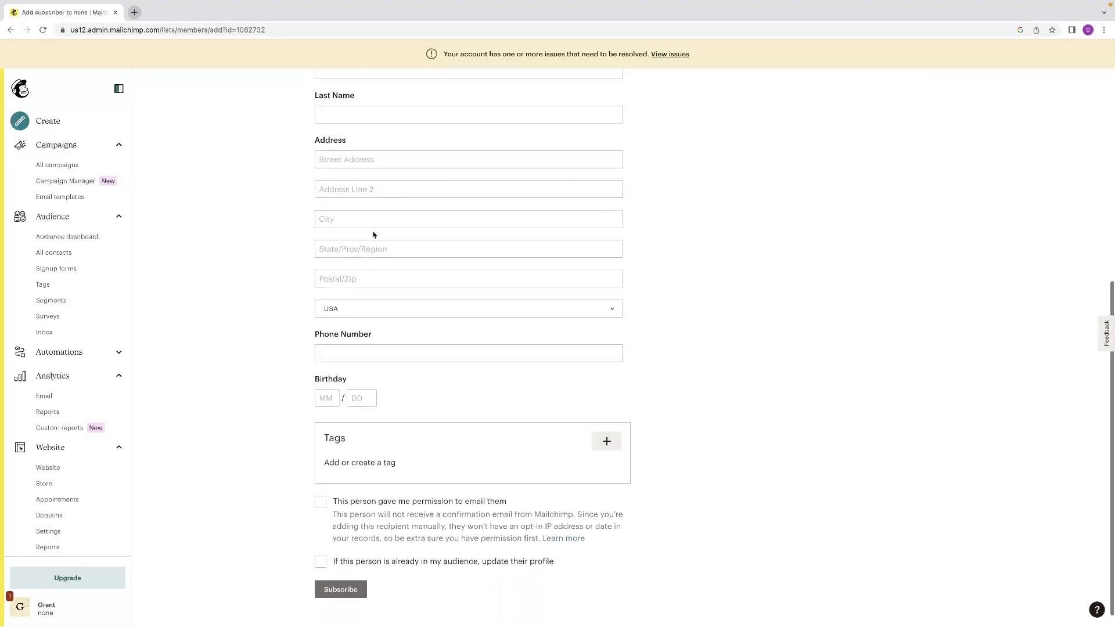
scroll(374, 234, "up", 7)
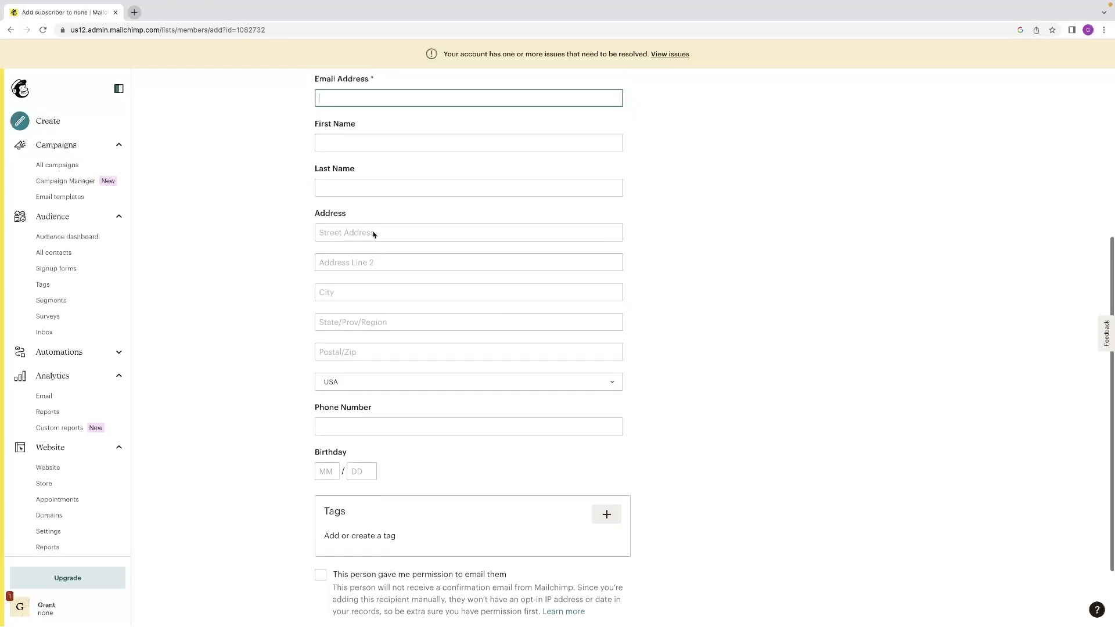
left_click(90, 120)
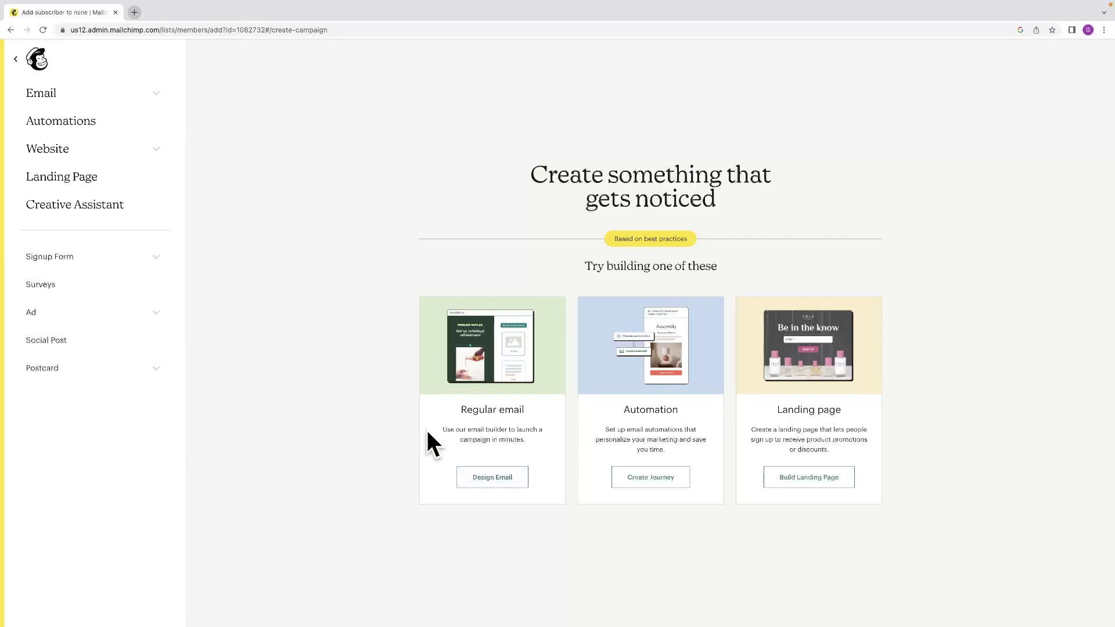
Design a Regular email, placing a Spacer block between the button and divider, then select the logo
left_click(490, 479)
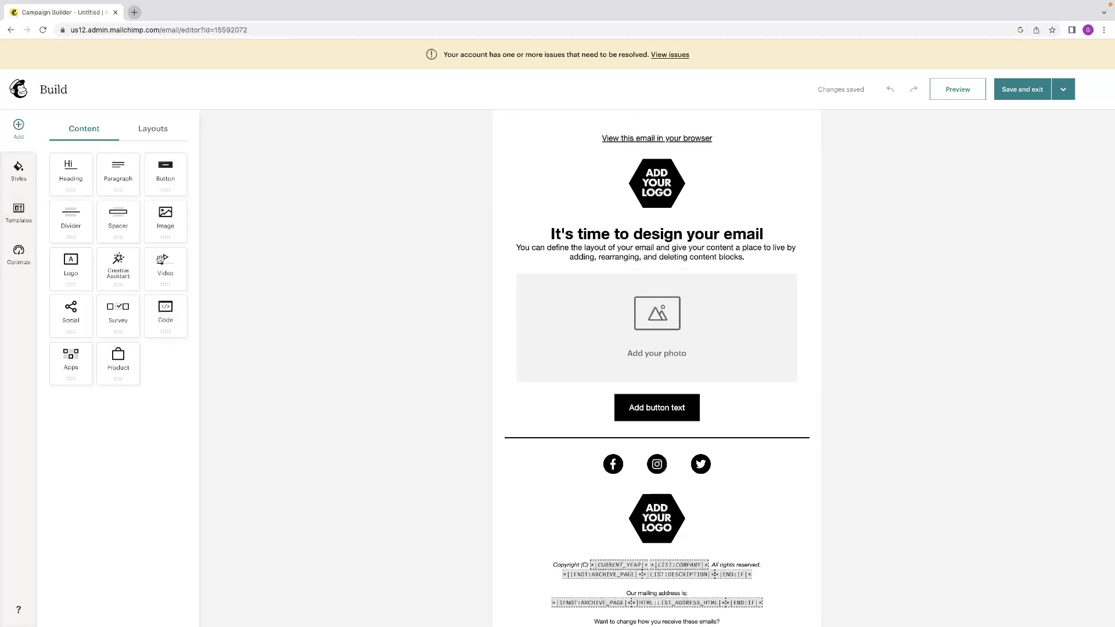
left_click_drag(119, 225, 667, 420)
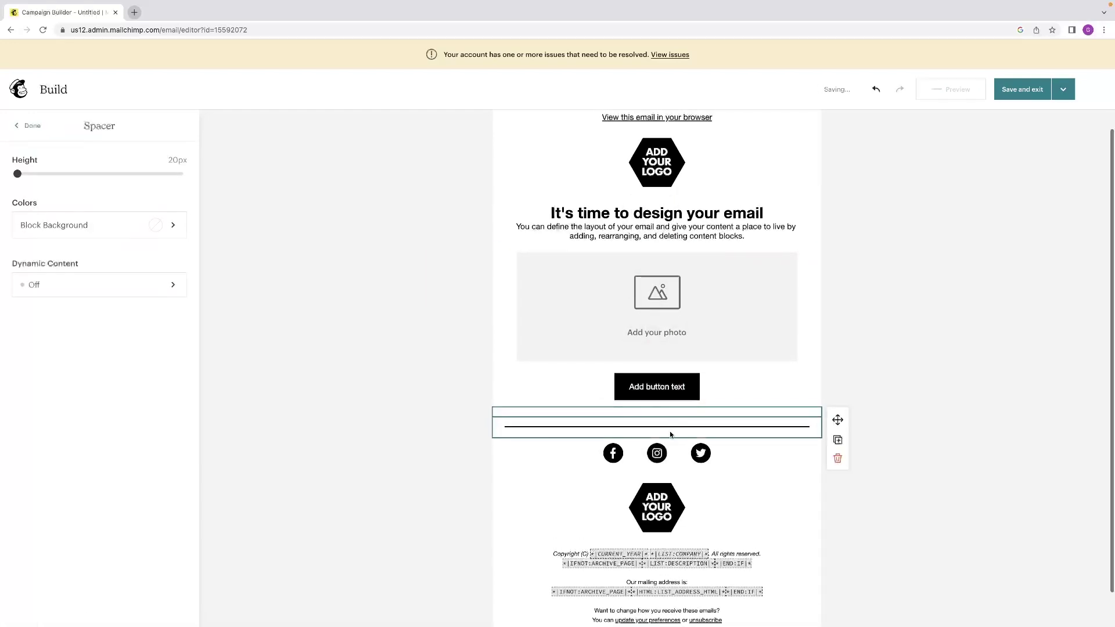
left_click(30, 125)
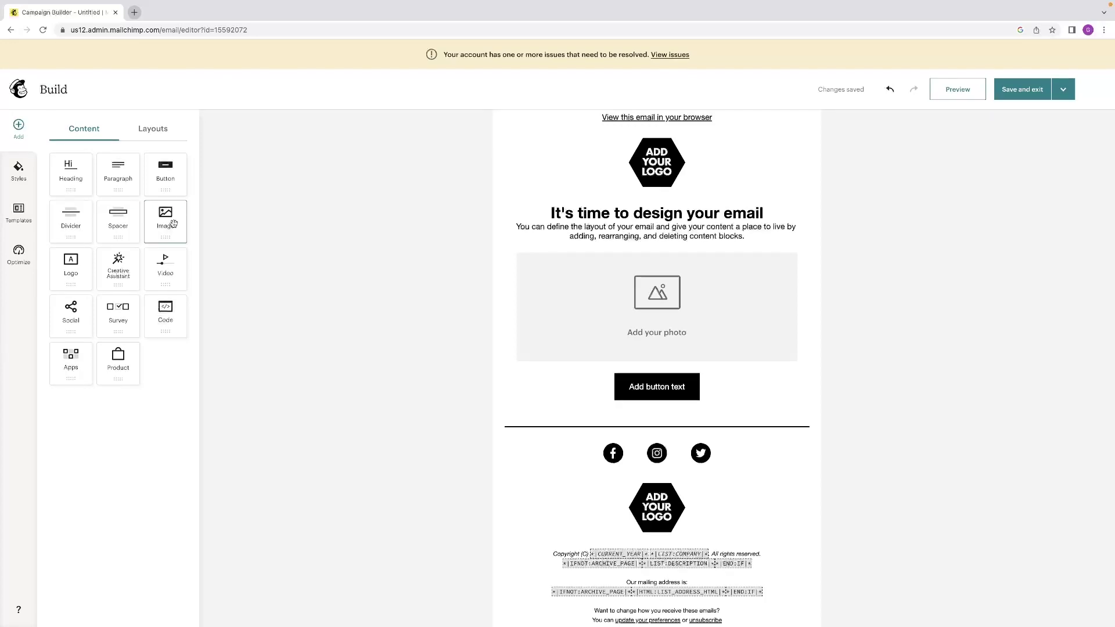
left_click(644, 178)
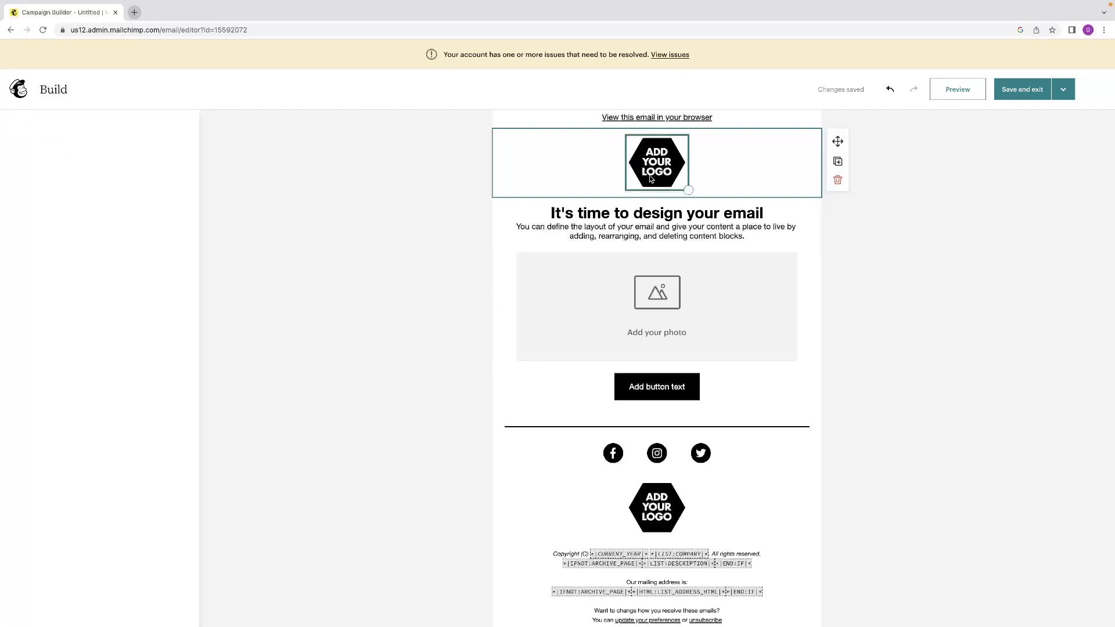
Check the heading, photo and social blocks' Instagram and Twitter links, then save and exit
left_click(714, 235)
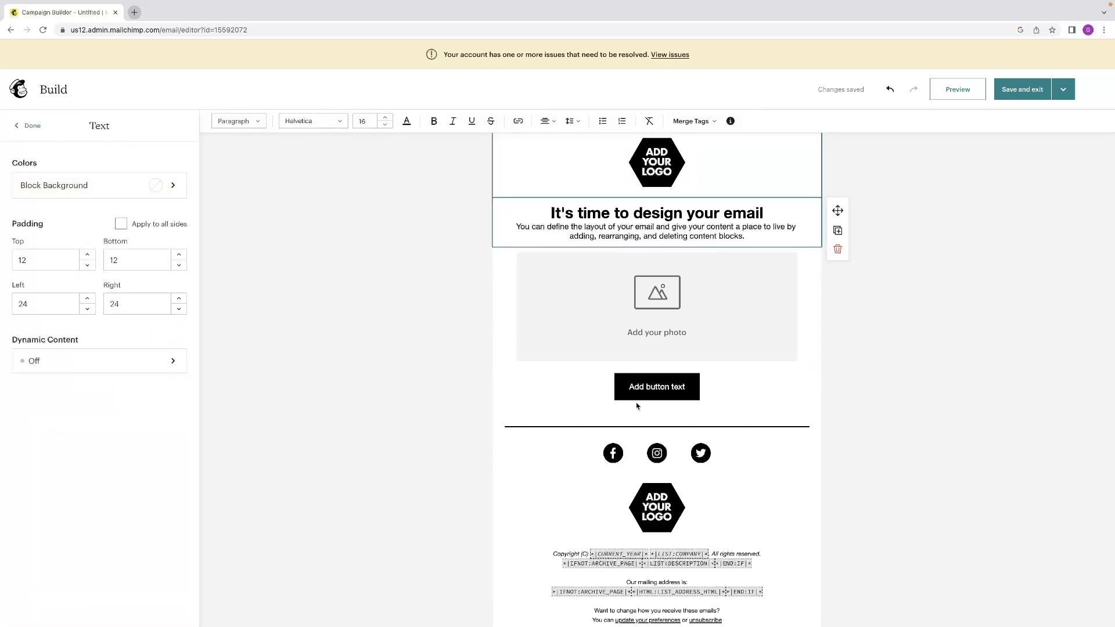
left_click(610, 343)
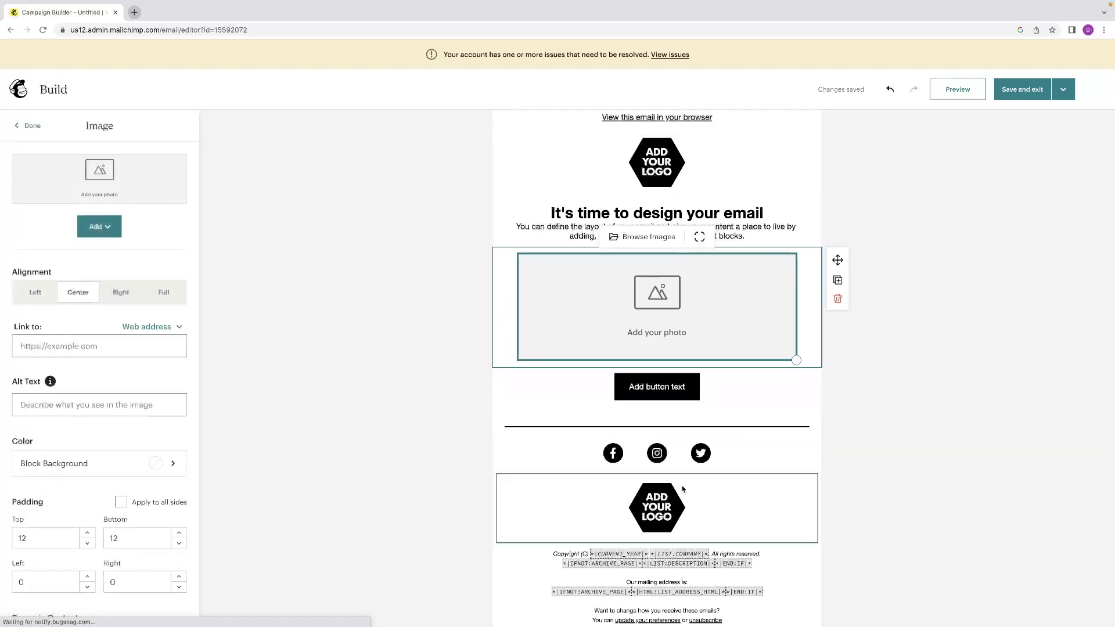
left_click(666, 463)
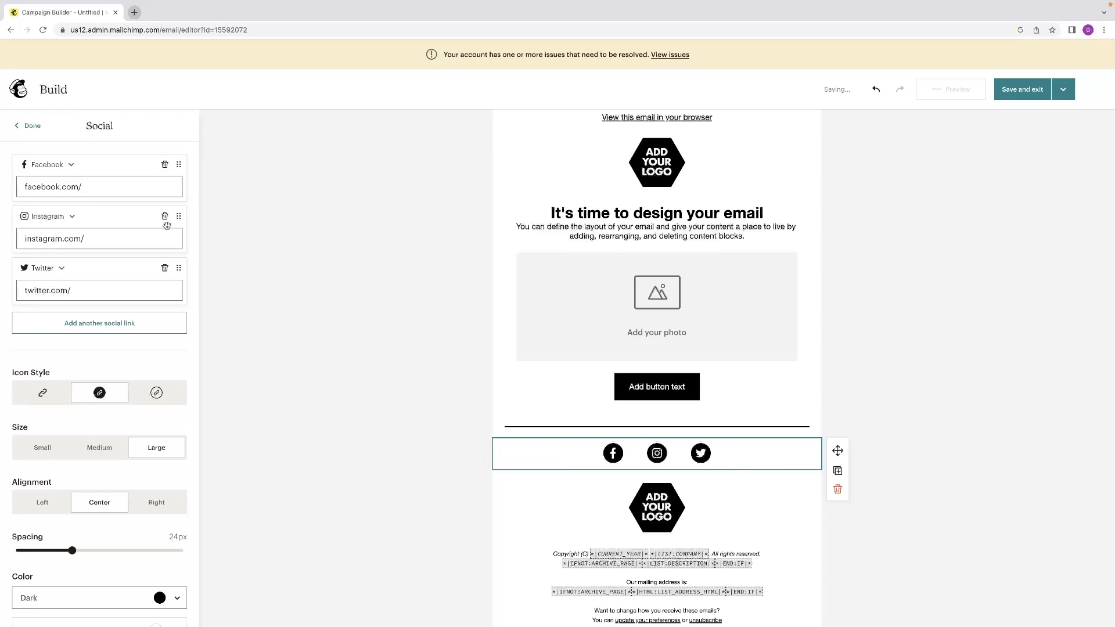
left_click(93, 239)
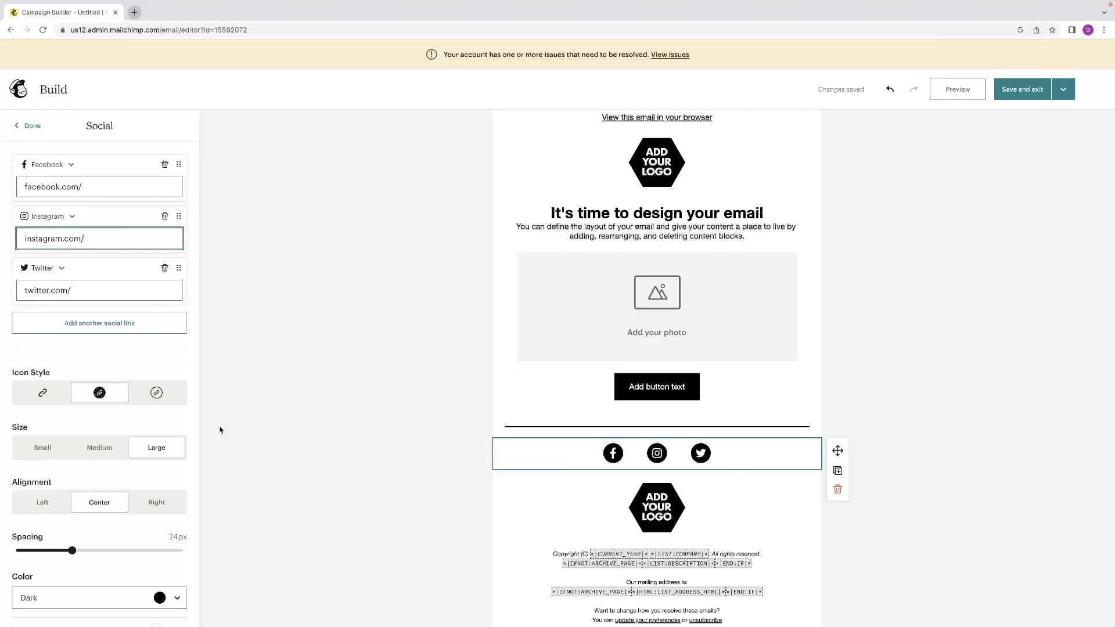
left_click(140, 290)
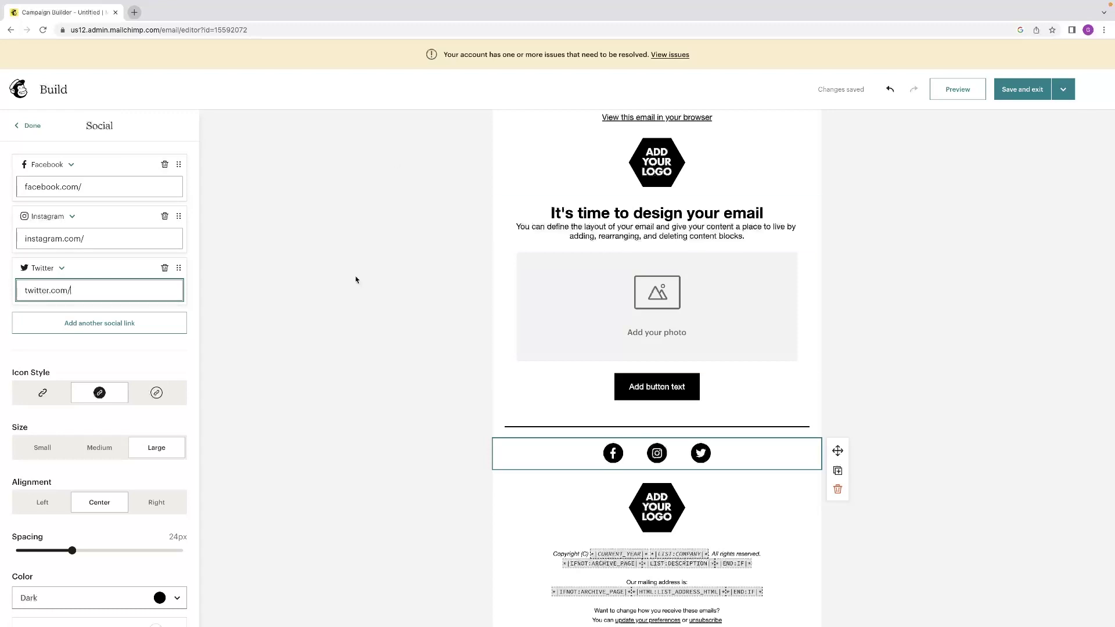
left_click(1021, 89)
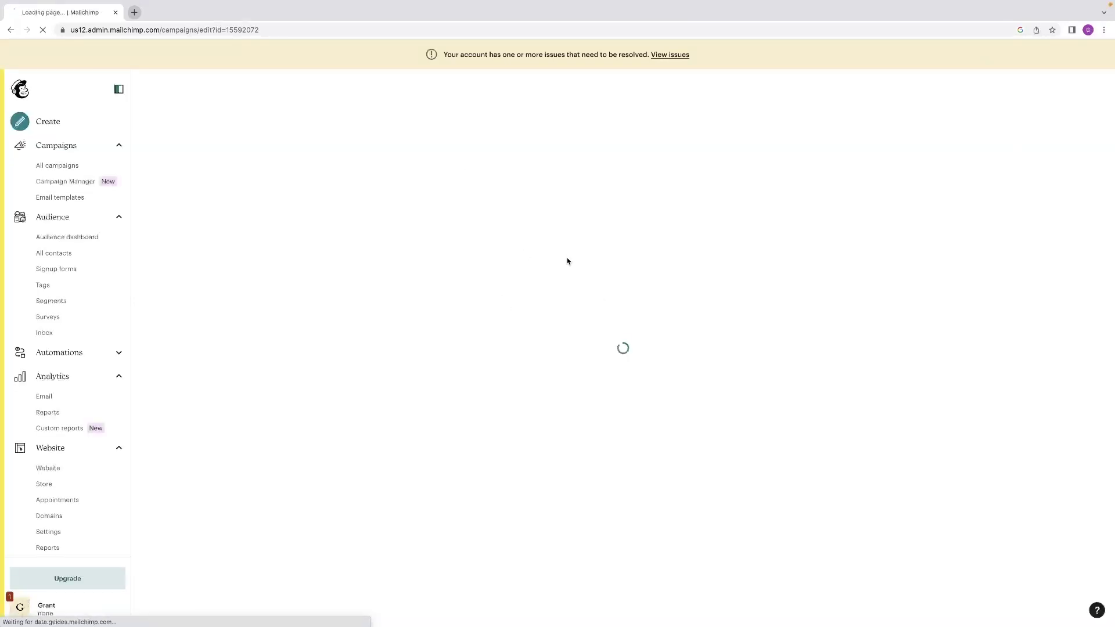
Set recipients to the 'none' audience with All subscribers, then preview the email content
left_click(883, 216)
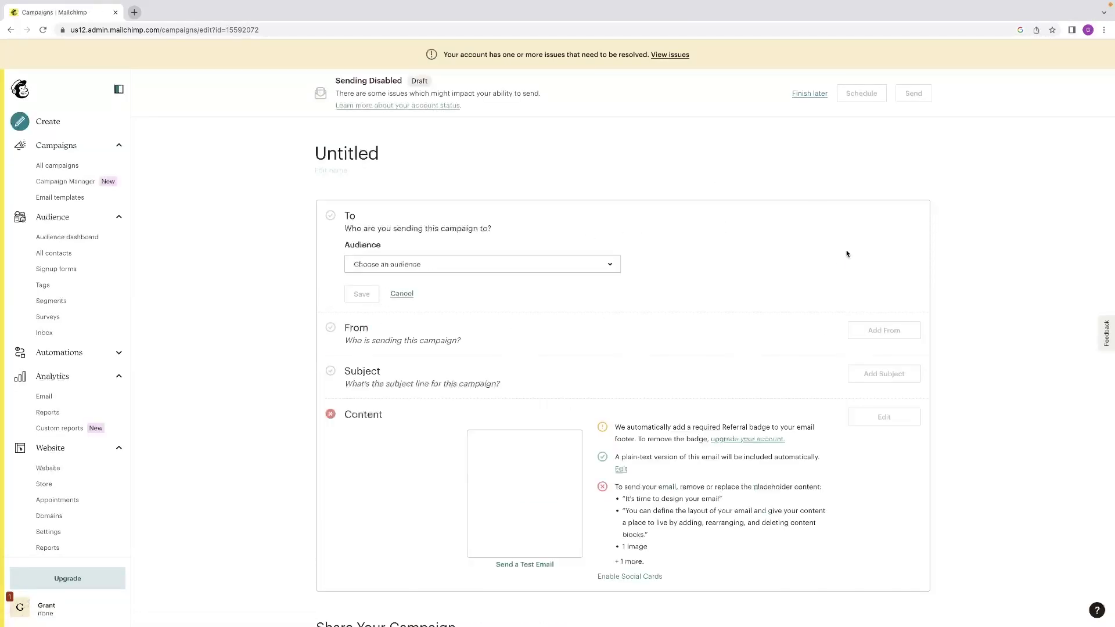
left_click(614, 266)
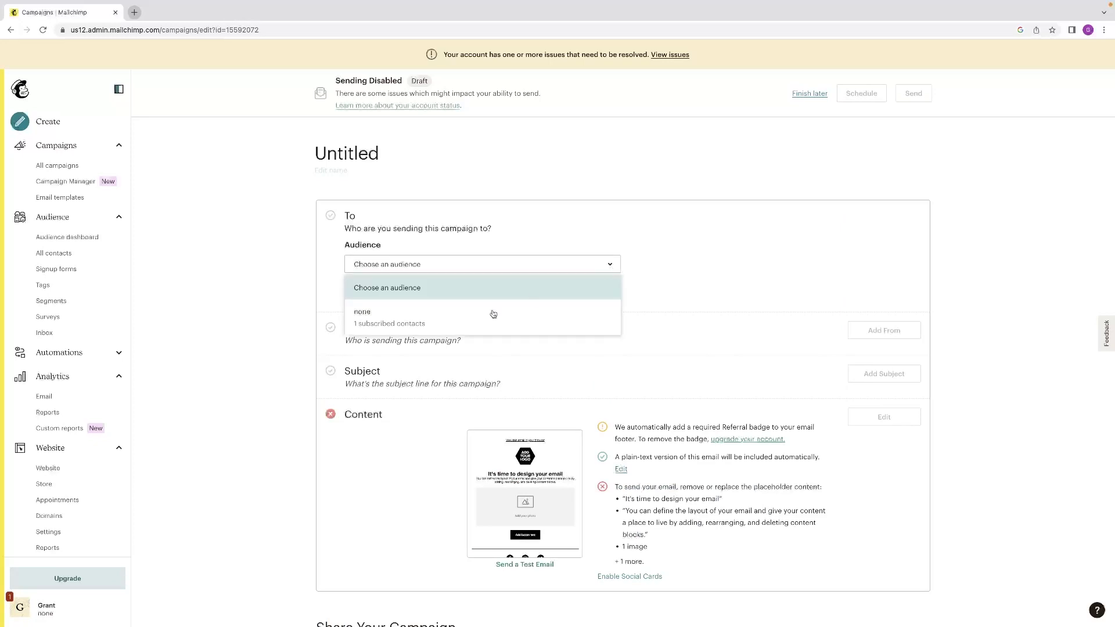
left_click(460, 321)
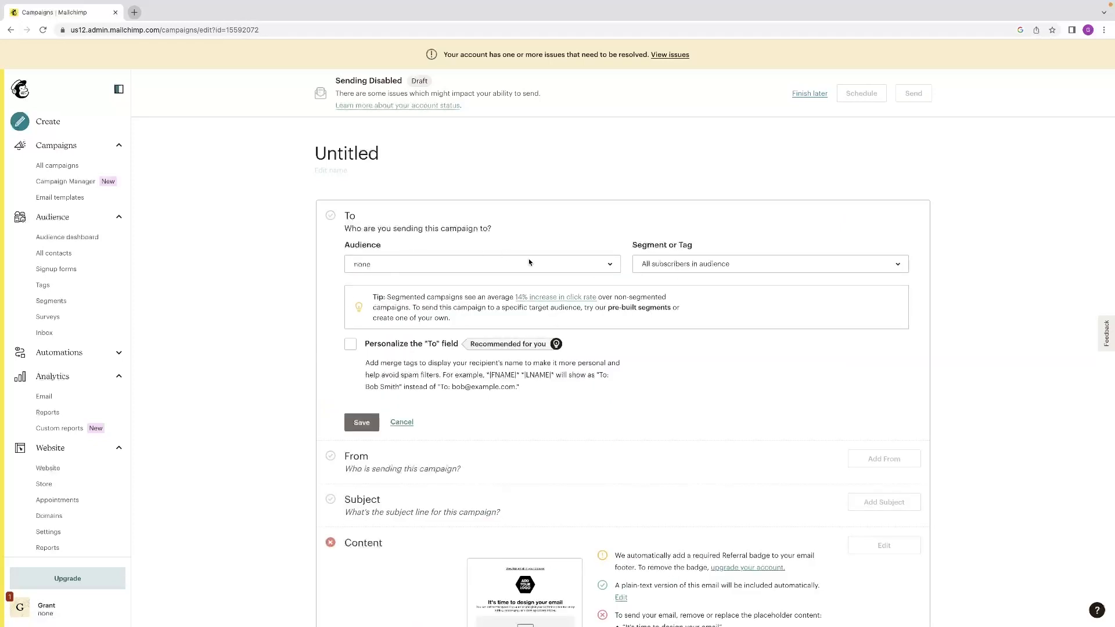
left_click(601, 269)
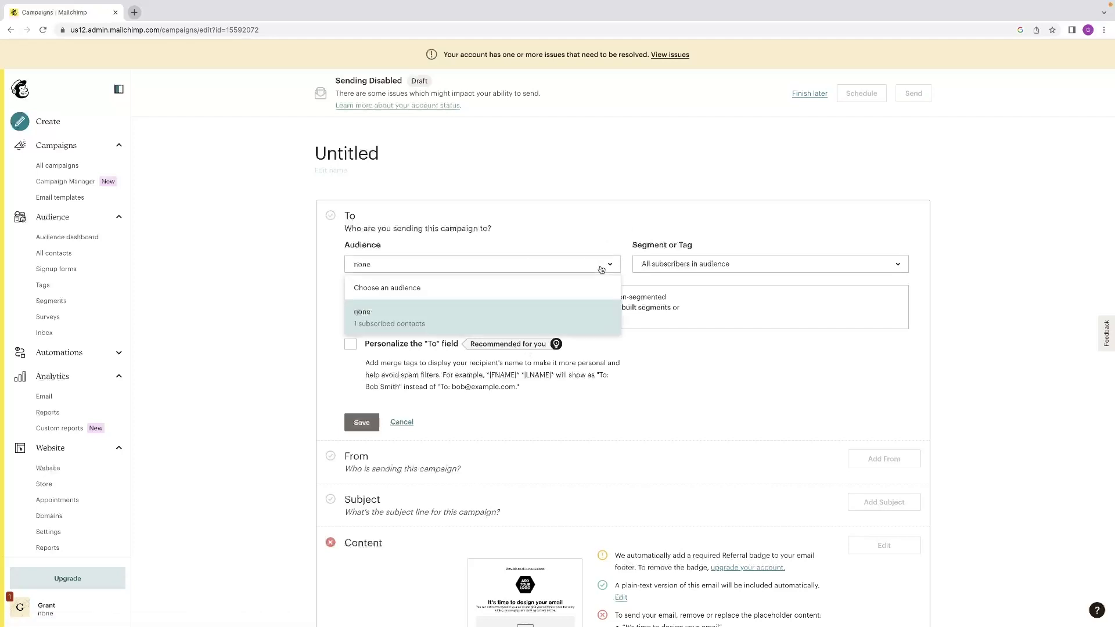
left_click(444, 319)
scroll(638, 362, "down", 1)
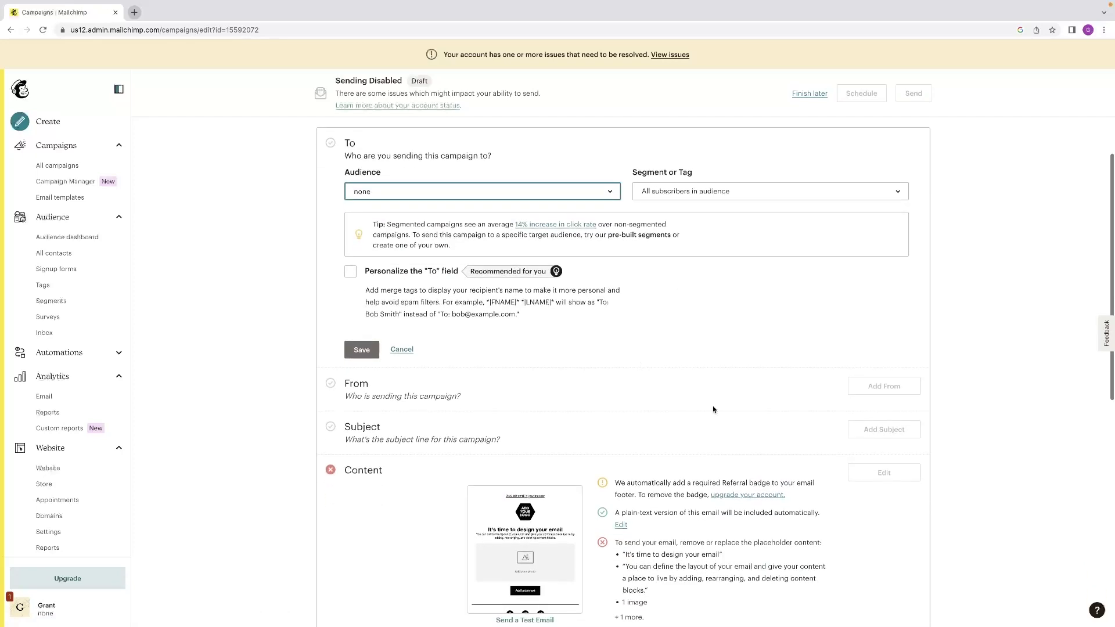
scroll(706, 380, "down", 1)
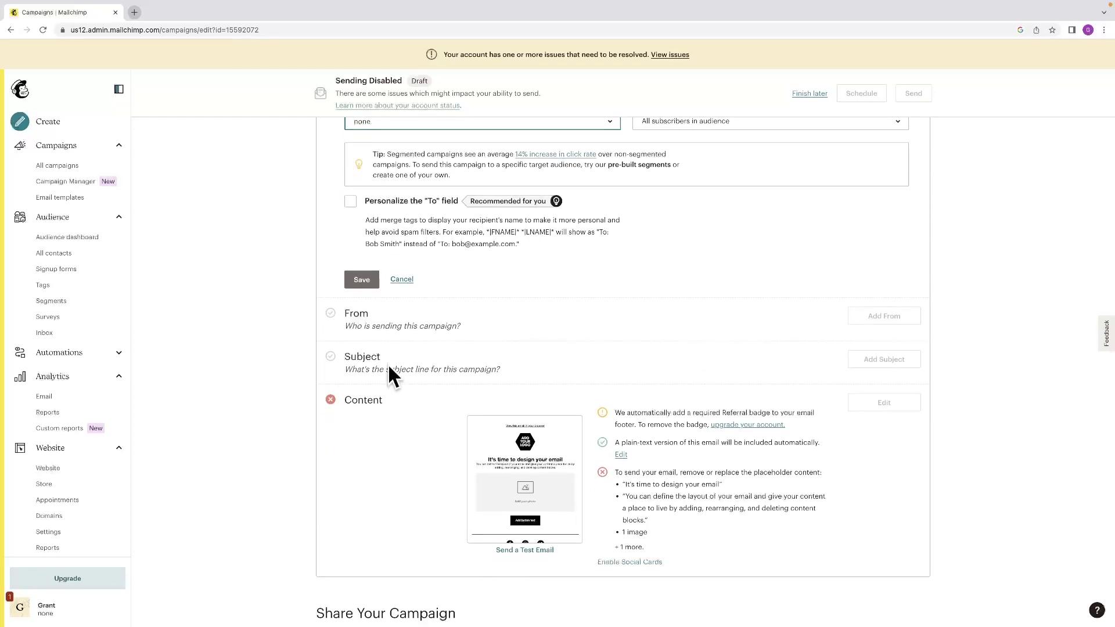
scroll(498, 371, "down", 1)
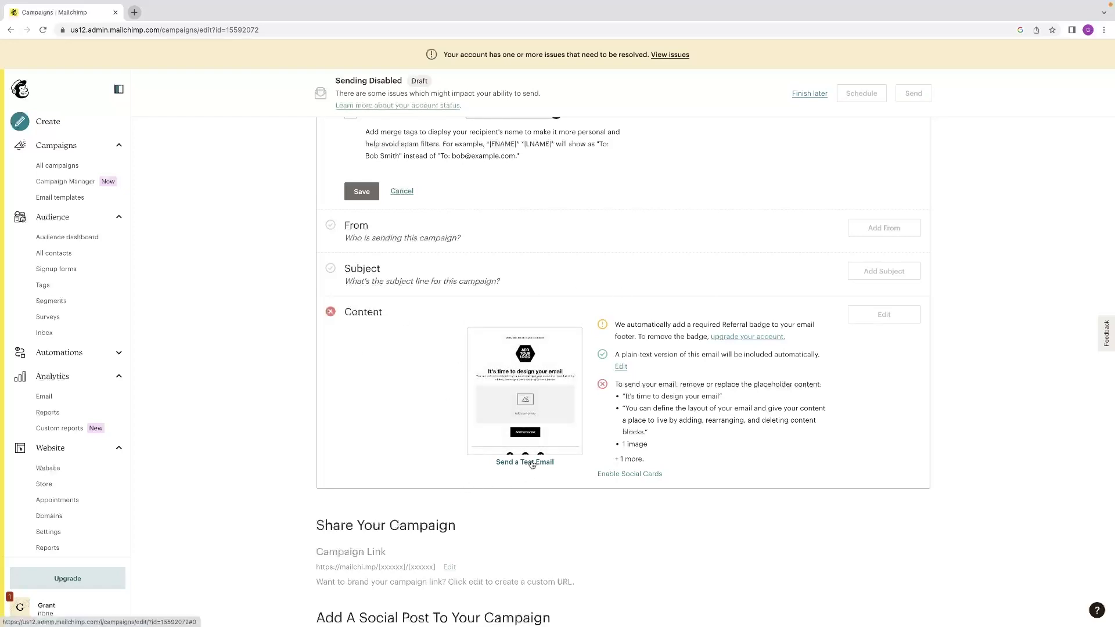
mouse_move(497, 399)
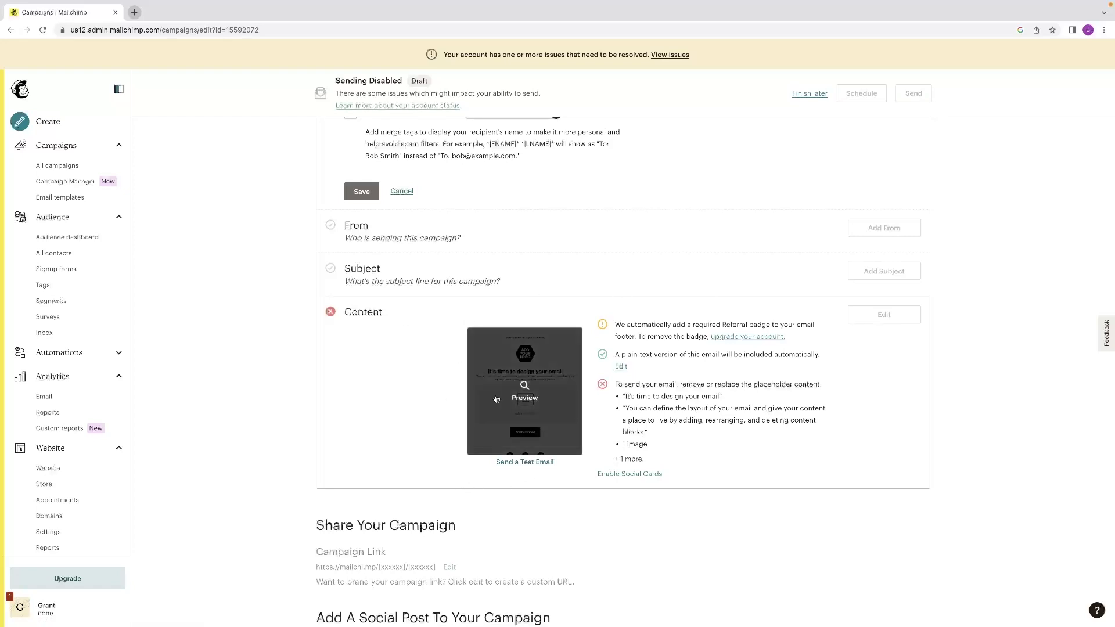
left_click(530, 398)
Save the email design and return to the Untitled draft campaign page
scroll(442, 244, "left", 5)
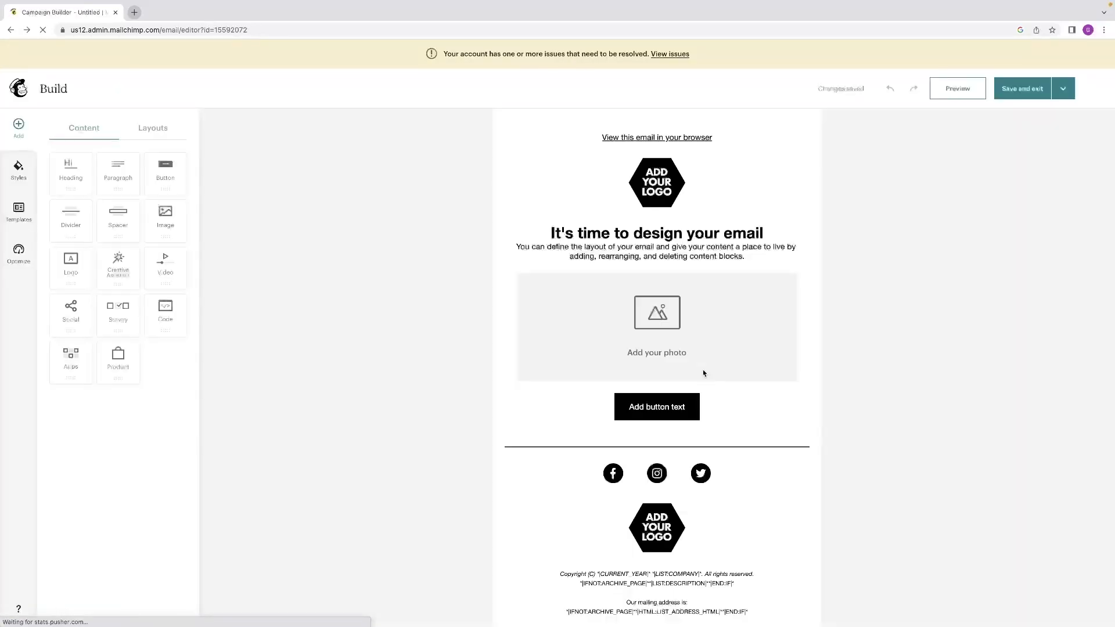
left_click(1022, 88)
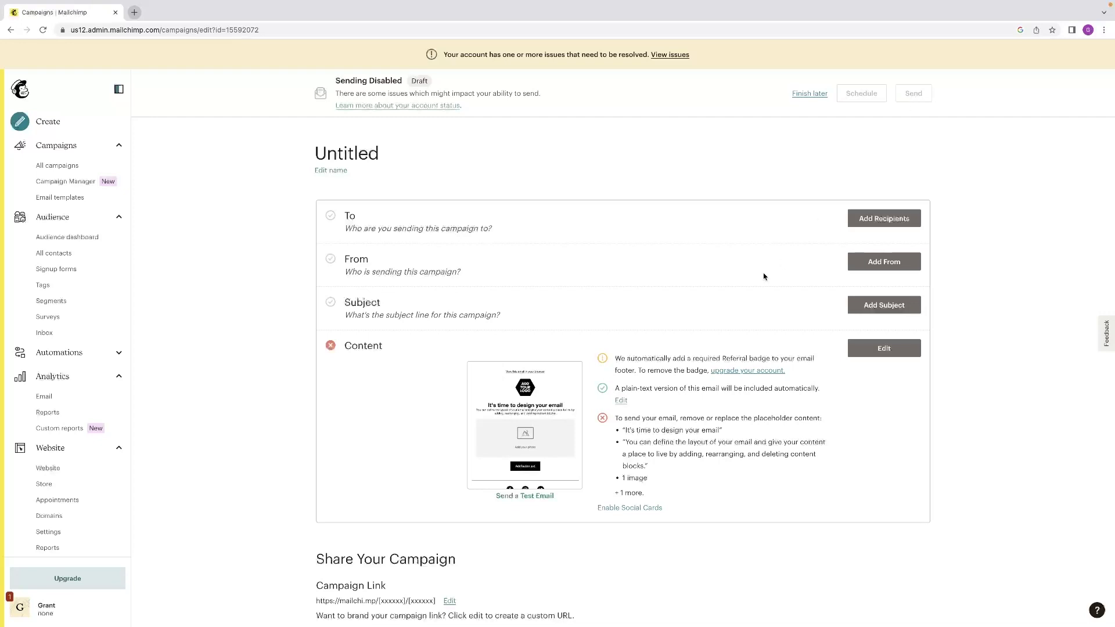
scroll(764, 276, "down", 6)
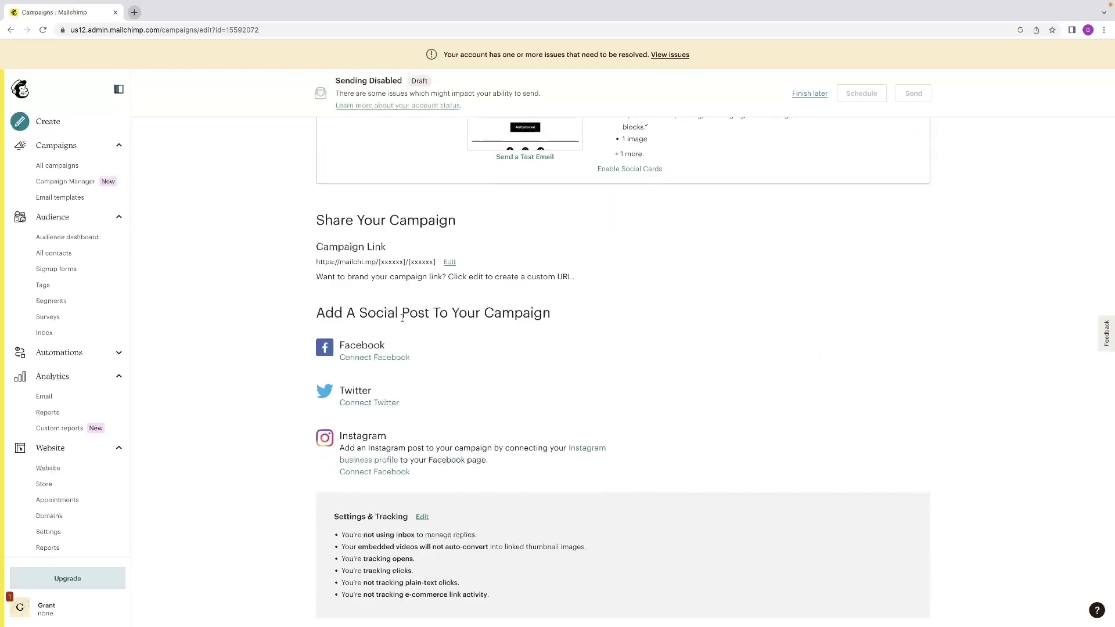